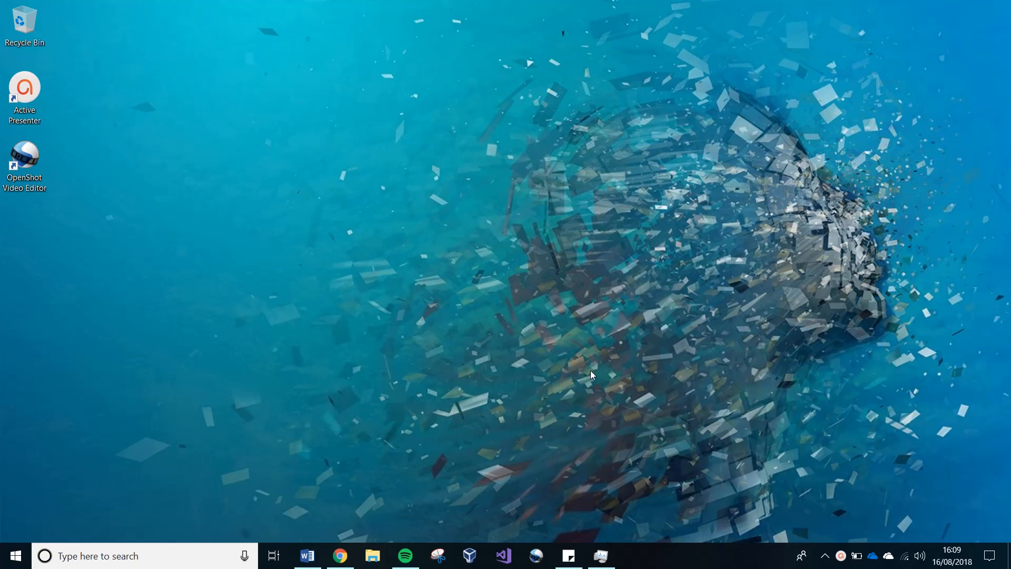
Search Windows for the disk partition tool, open Disk Management and maximize its window.
click(106, 558)
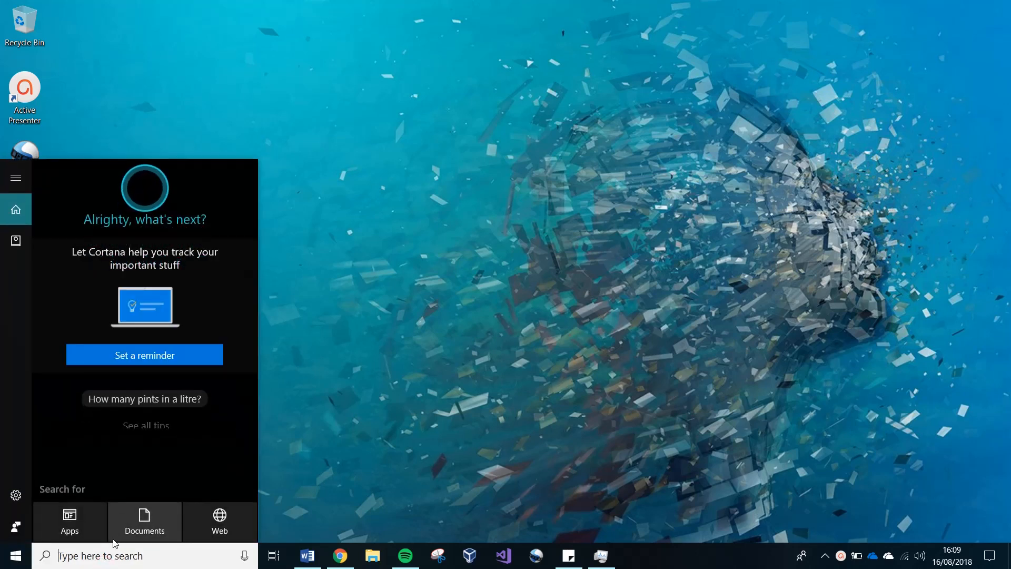
text(dis)
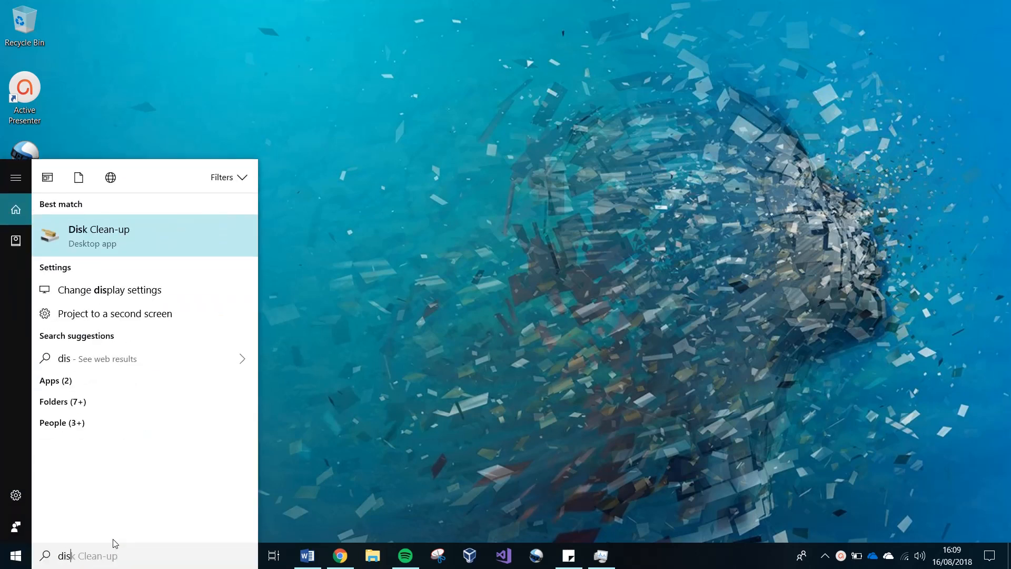
text(k)
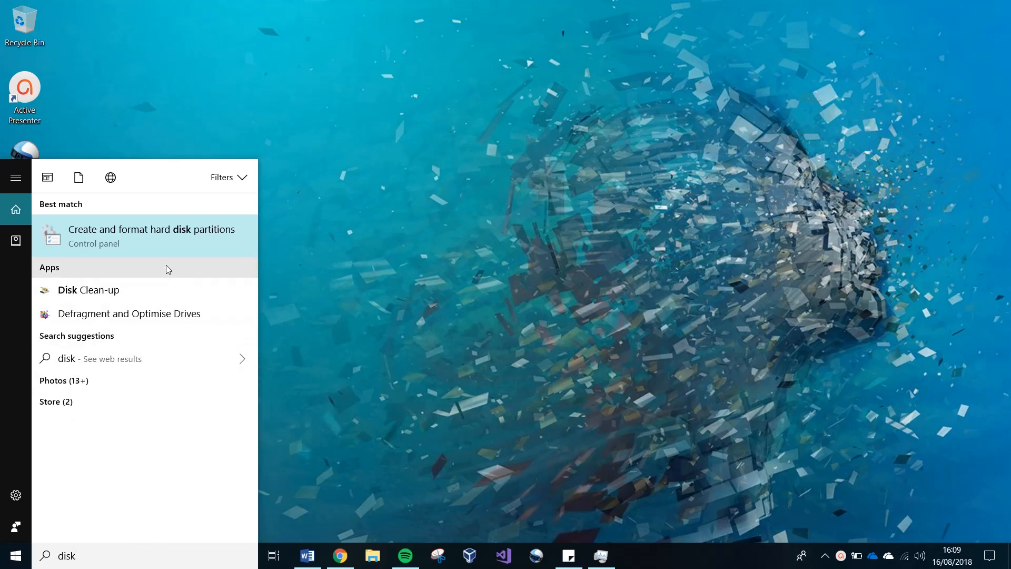
click(158, 235)
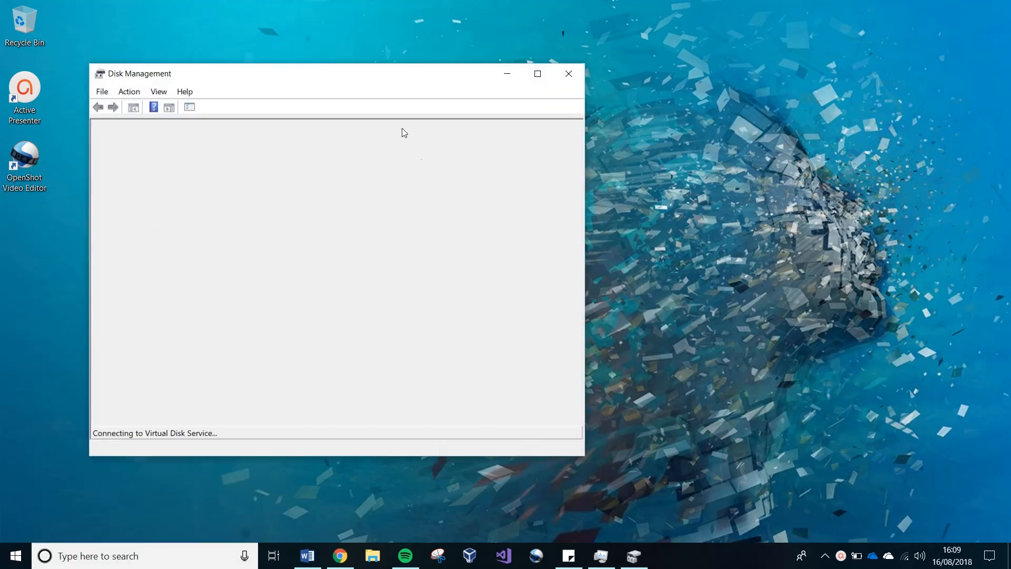
drag(376, 75, 513, 85)
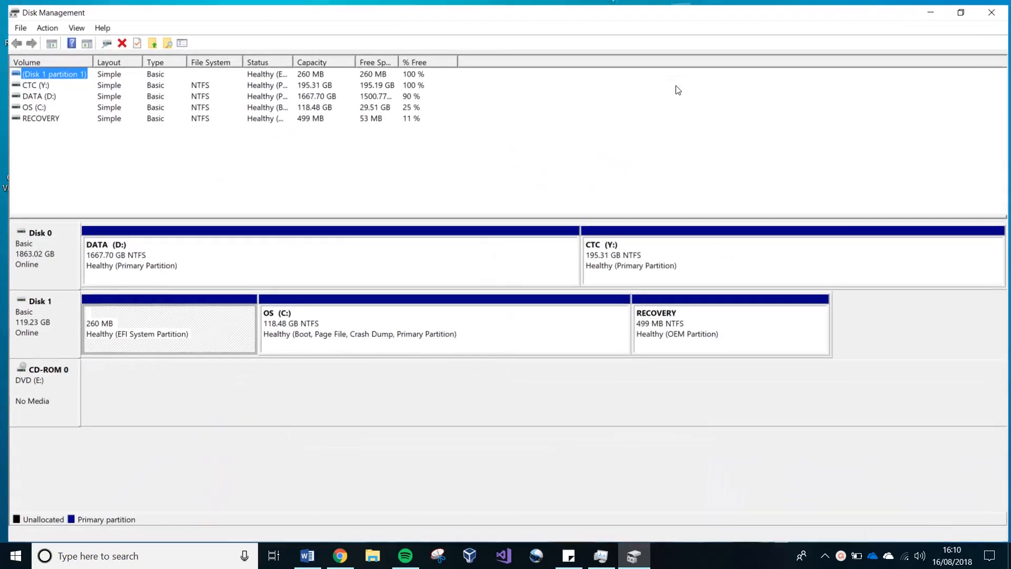
click(674, 85)
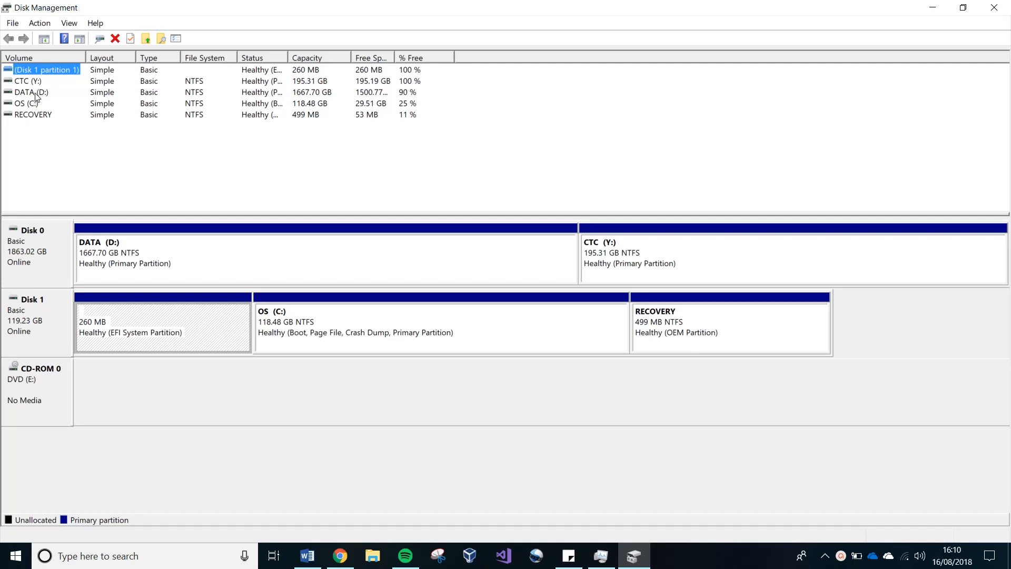
Shrink the DATA (D:) volume on Disk 0 by 10000 MB.
click(259, 256)
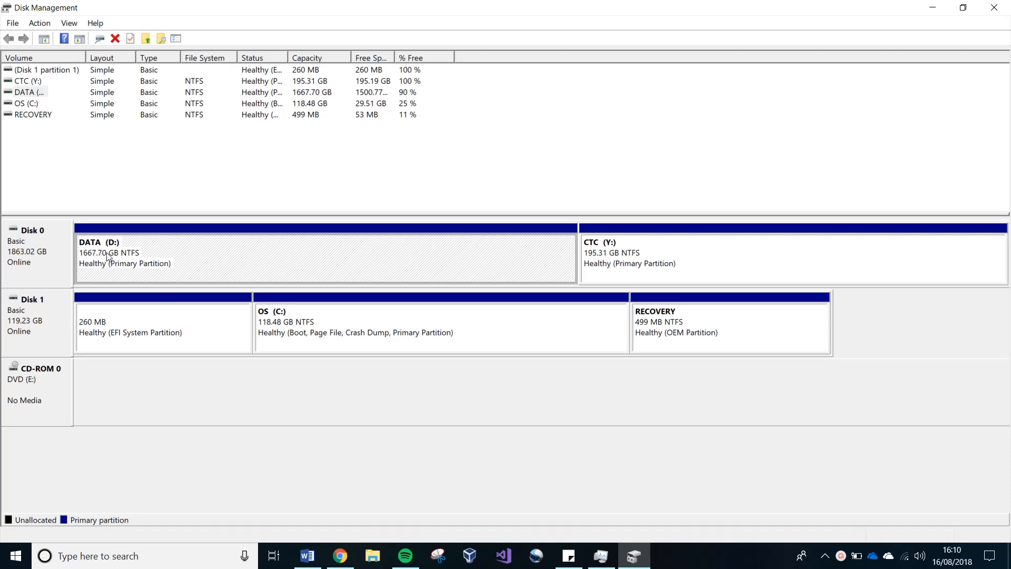
right_click(350, 256)
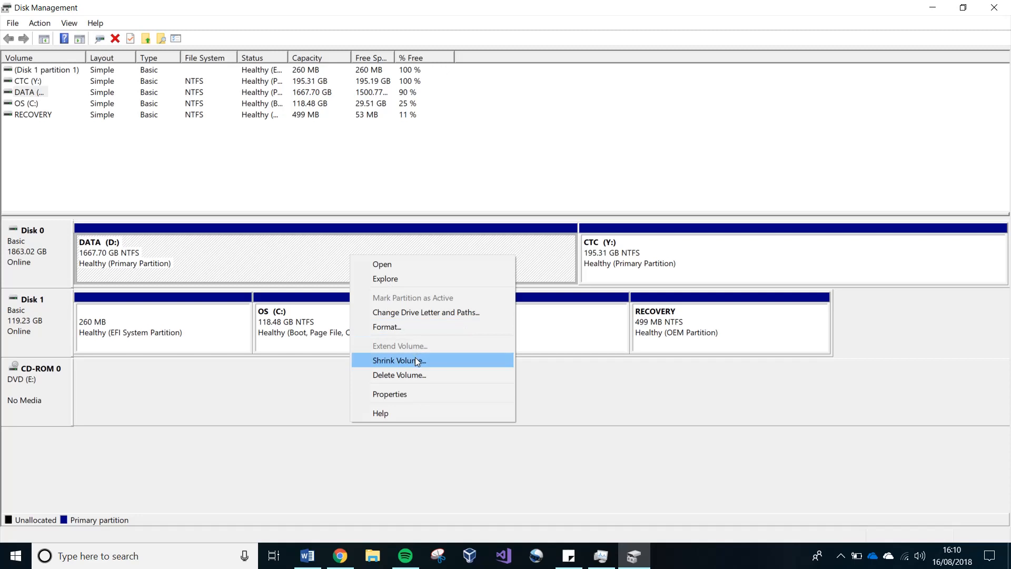
click(415, 360)
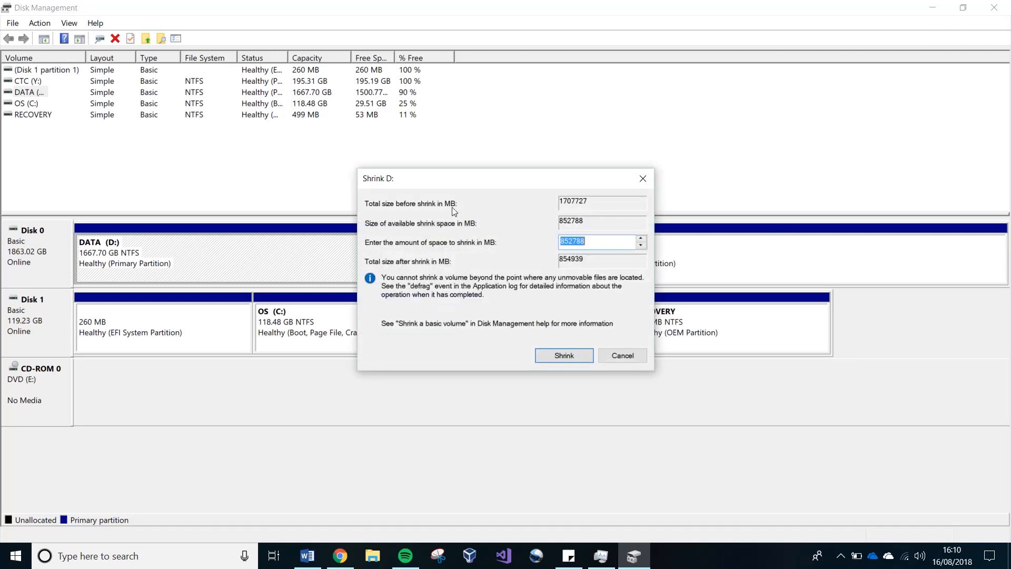
drag(460, 181, 456, 139)
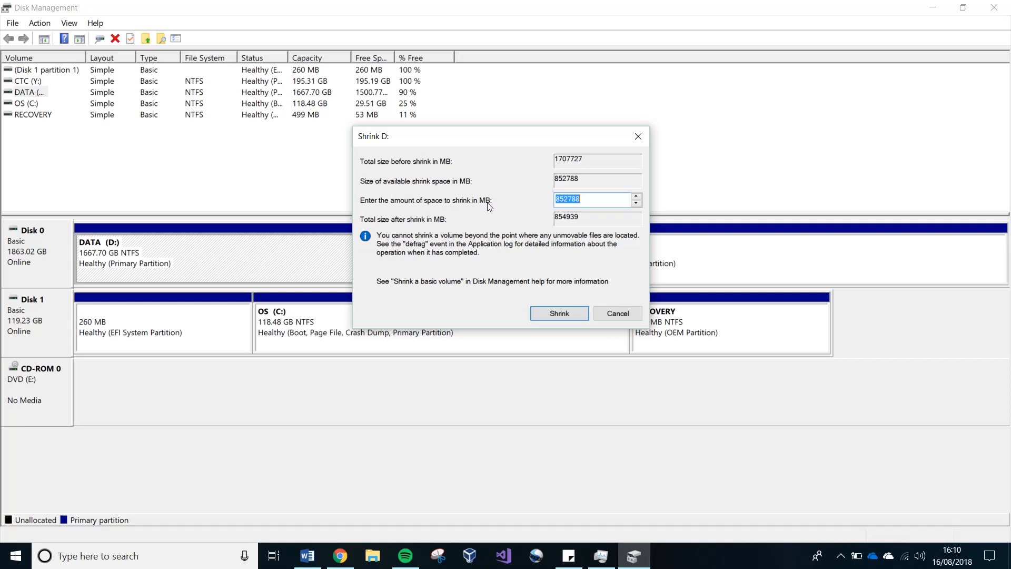
click(593, 203)
key(BackSpace)
key(BackSpace)
key(BackSpace)
key(BackSpace)
key(BackSpace)
key(BackSpace)
text(1)
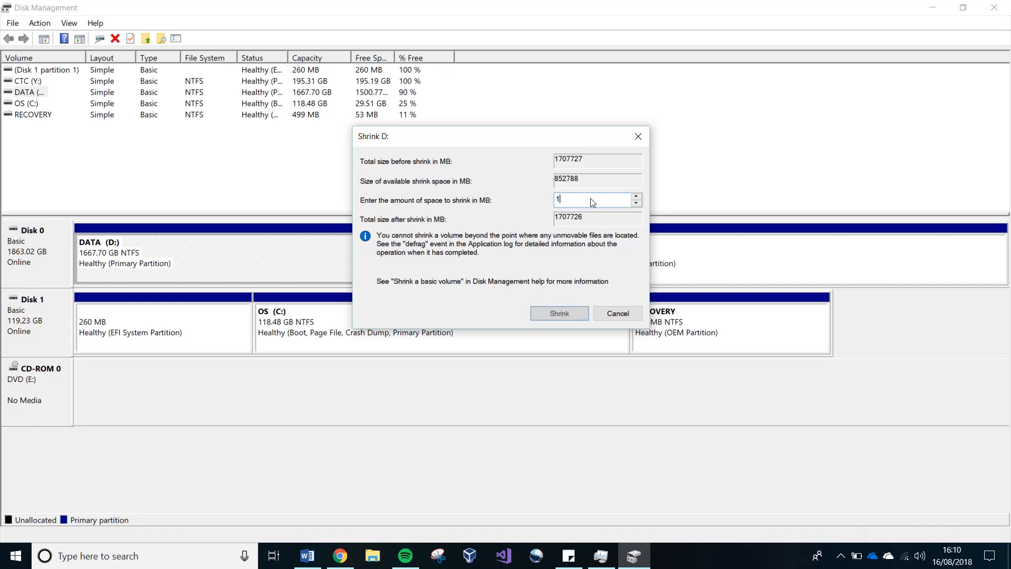
text(0000)
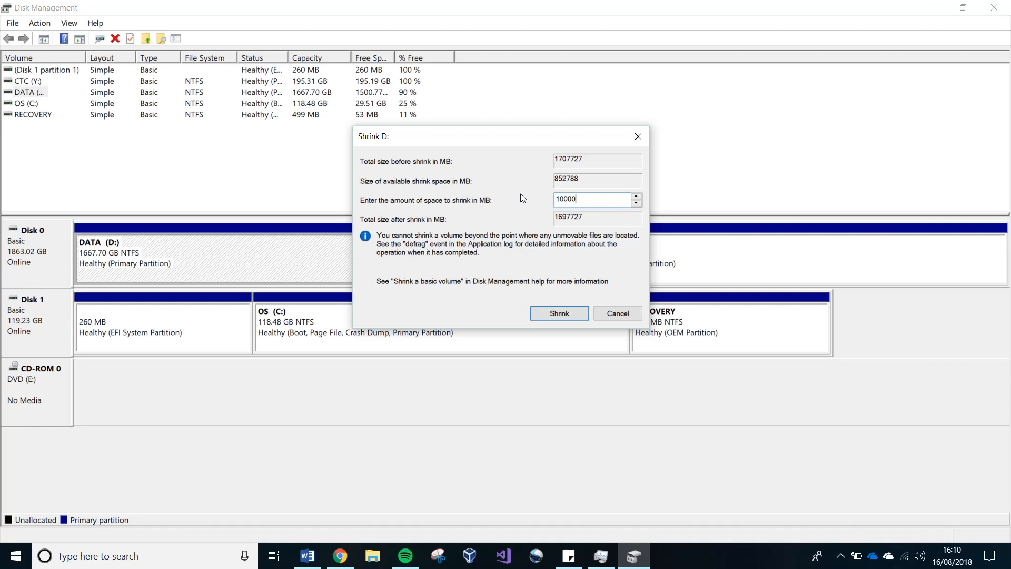
click(549, 314)
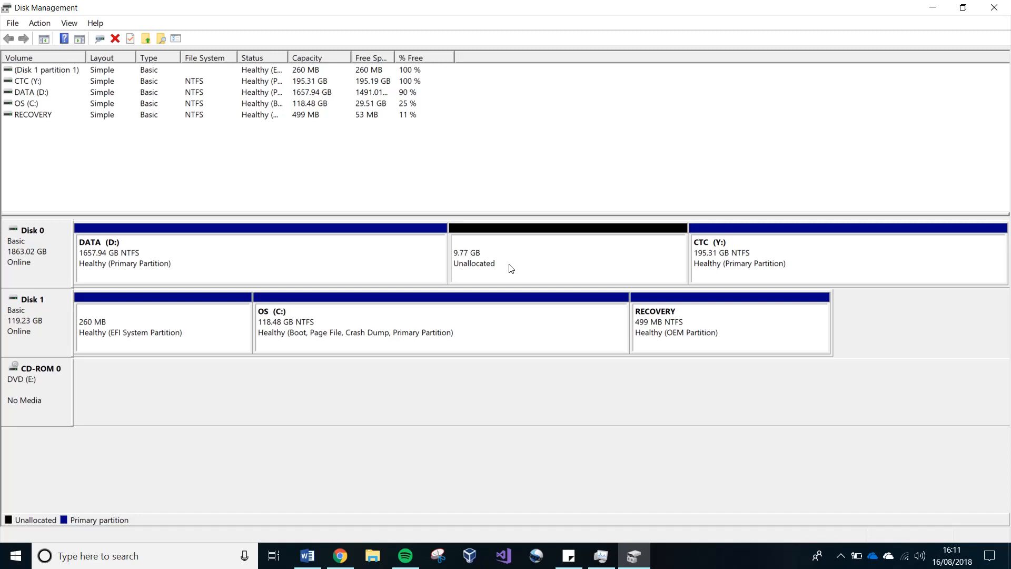
Start a new simple volume of 10000 MB in the unallocated space on Disk 0 and assign it drive letter A.
click(546, 264)
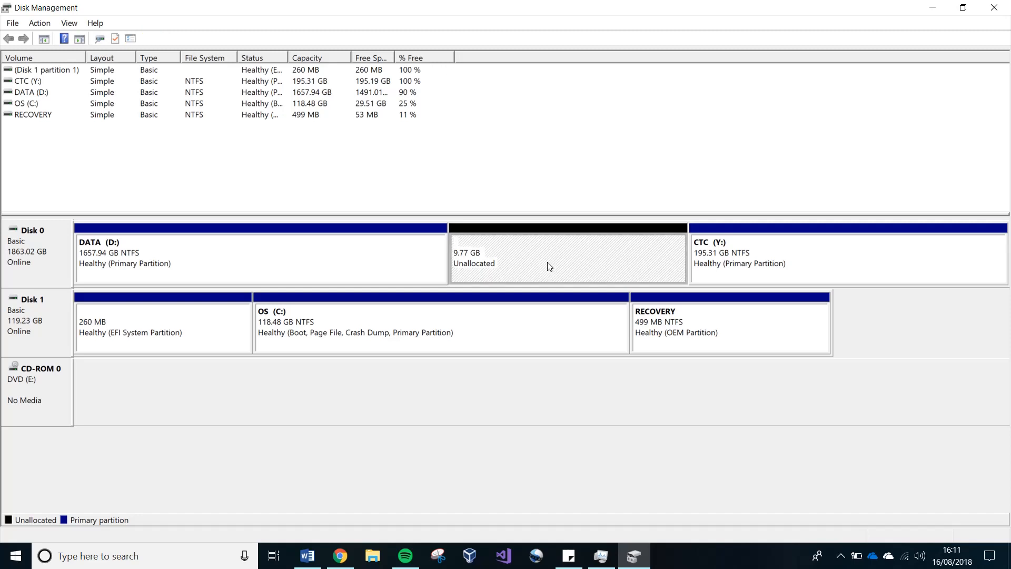
right_click(546, 255)
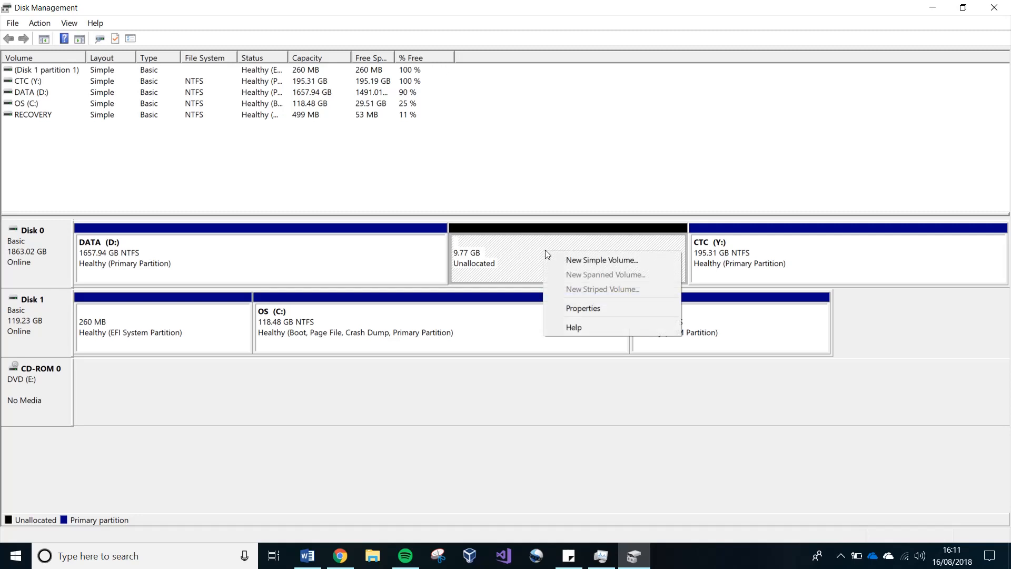
click(587, 261)
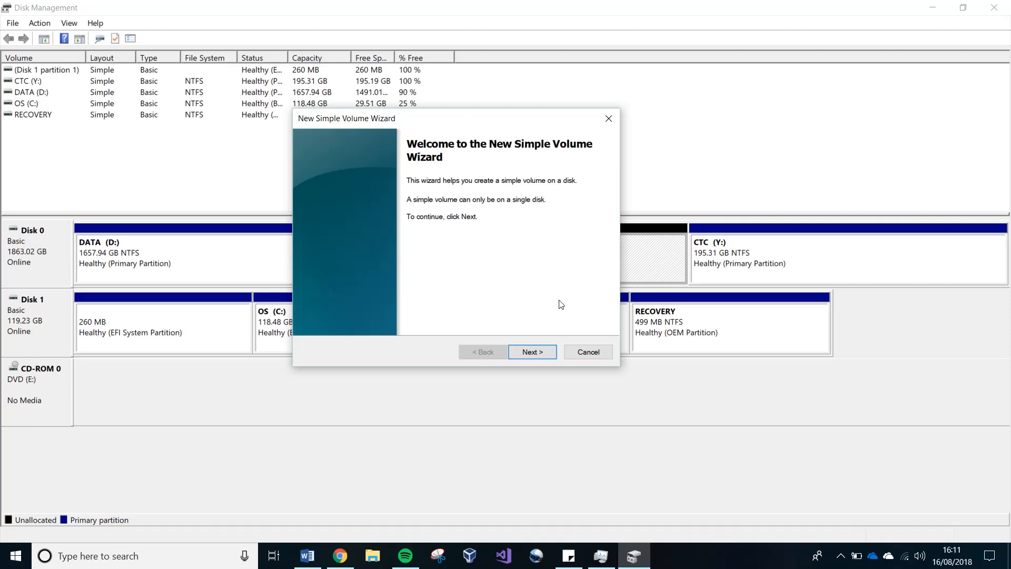
click(532, 352)
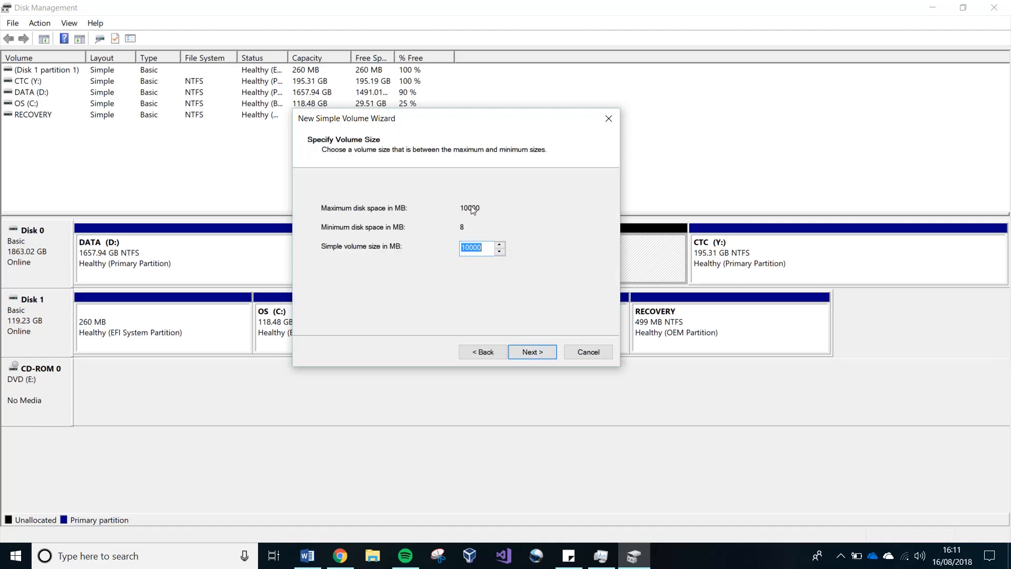
click(533, 352)
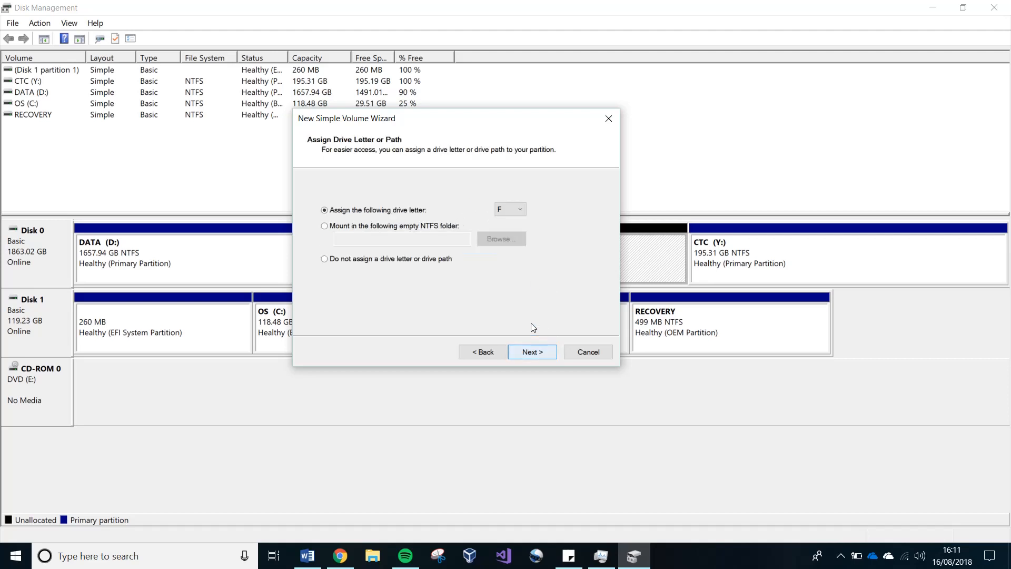
click(518, 213)
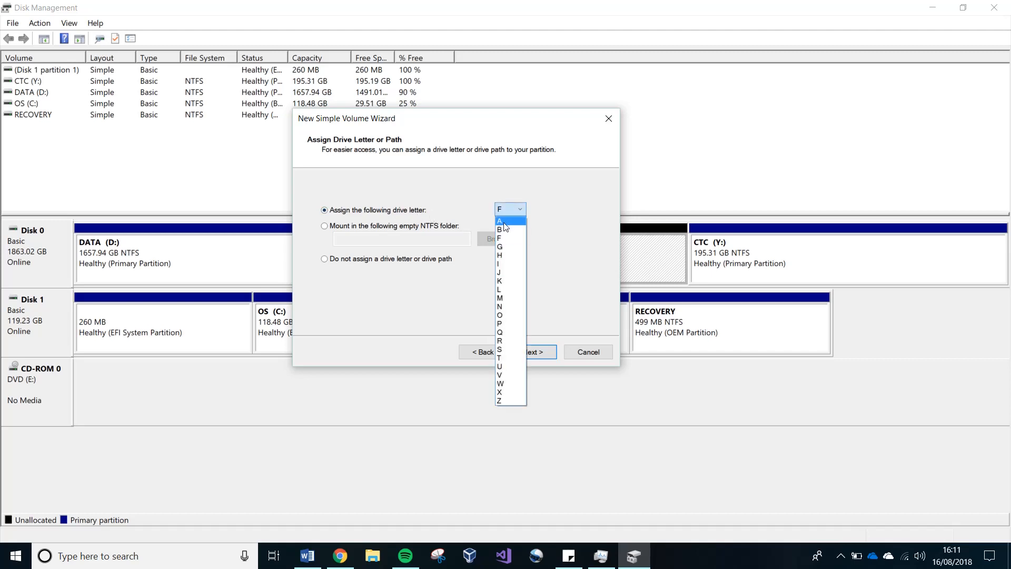
click(503, 221)
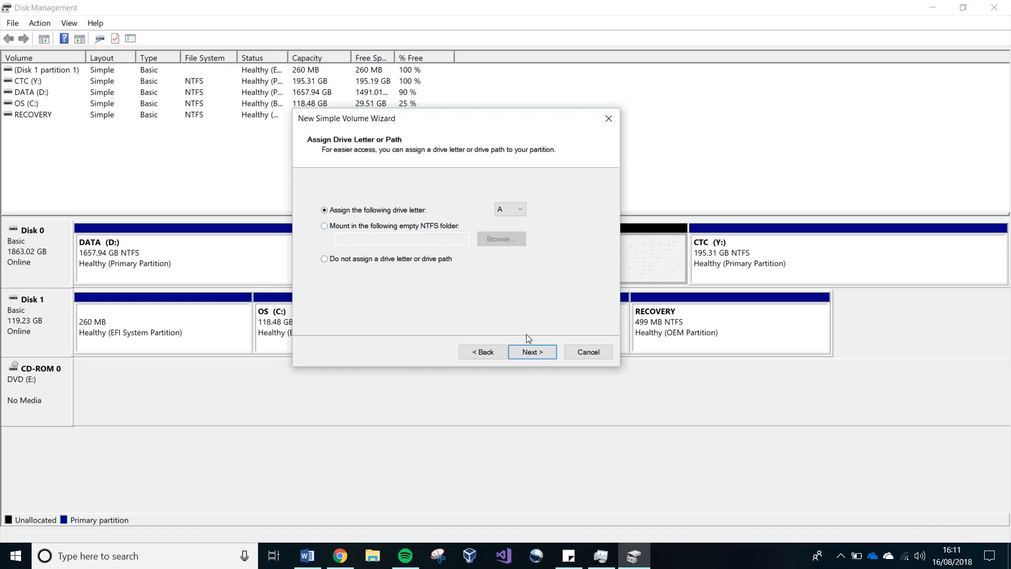
click(529, 352)
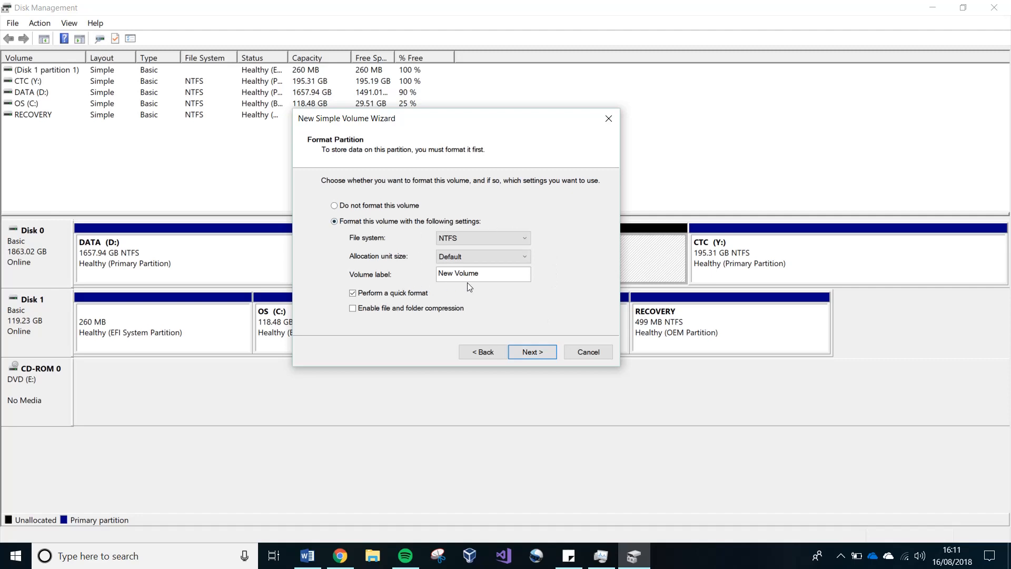
Label the new volume "video", format it as NTFS with quick format, and complete the volume creation.
drag(484, 276, 438, 275)
text(video)
click(526, 240)
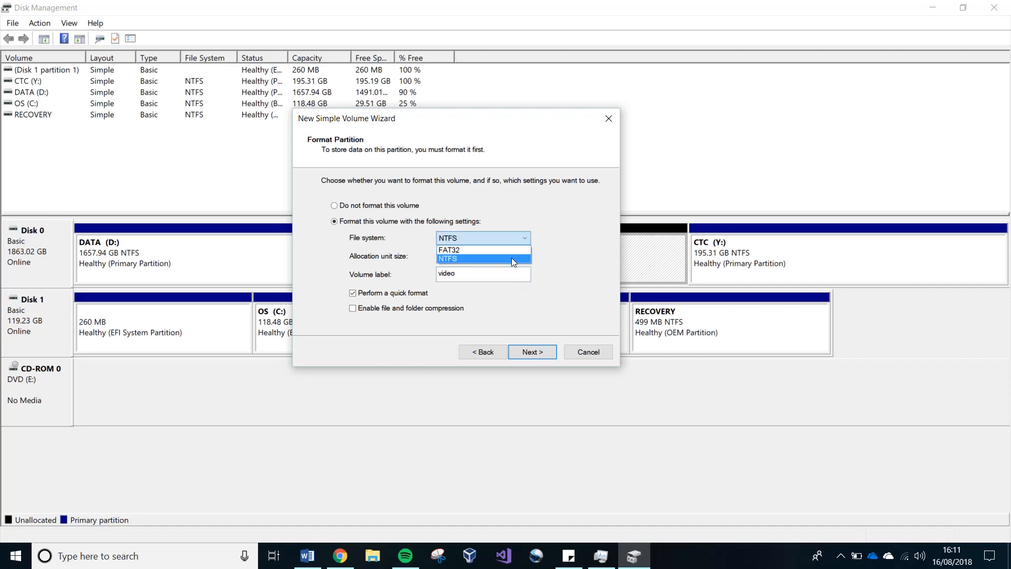
click(511, 257)
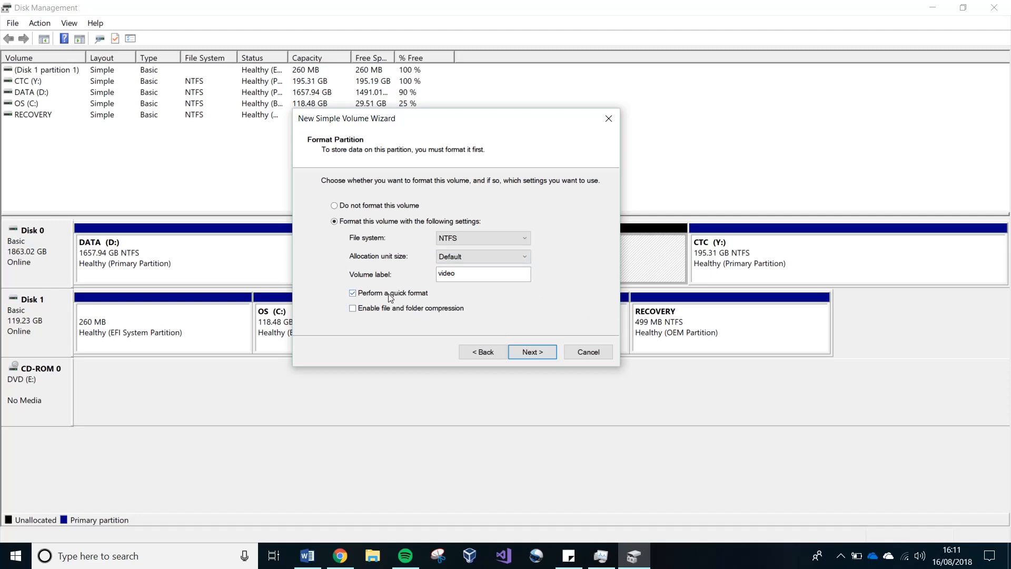
click(532, 352)
scroll(505, 242, down, 1)
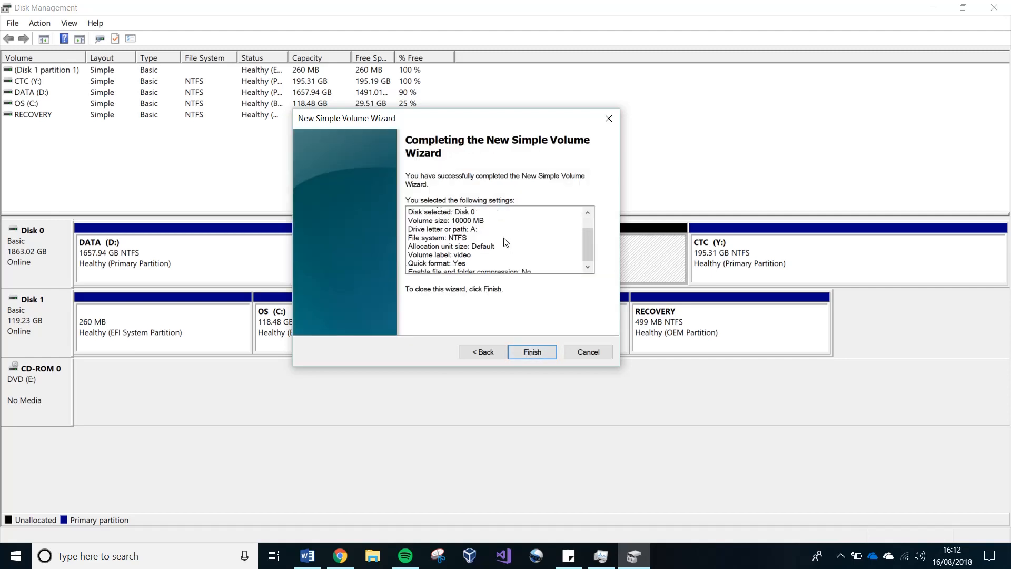
scroll(506, 244, up, 1)
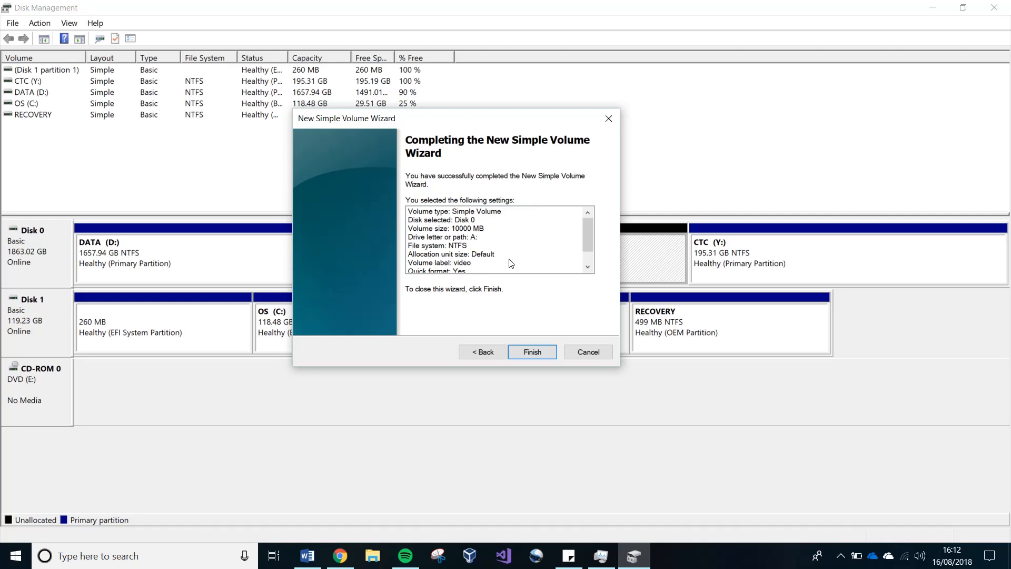
click(533, 351)
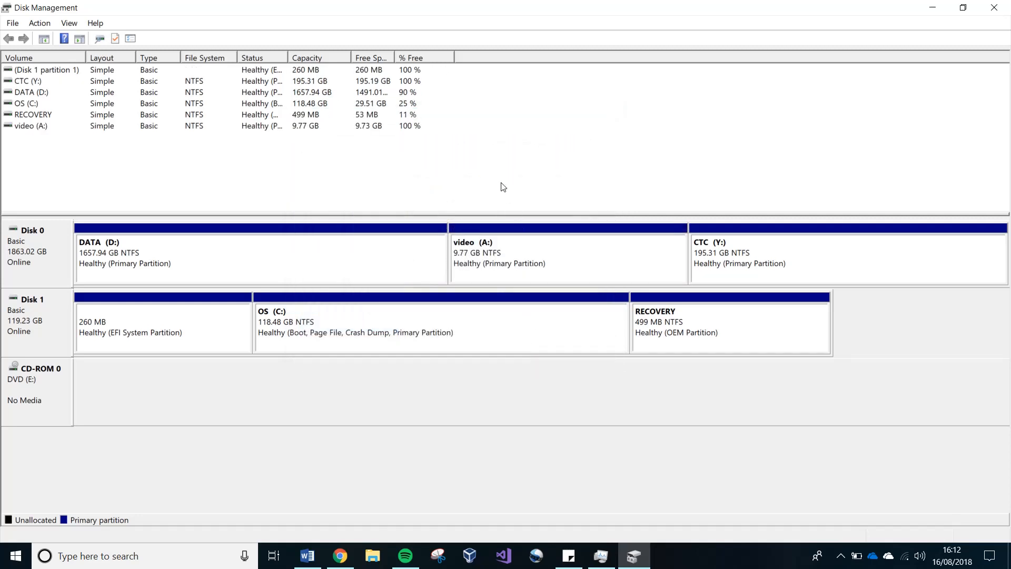
Delete the video (A:) volume from Disk 0, accepting the erasure of its data.
click(564, 254)
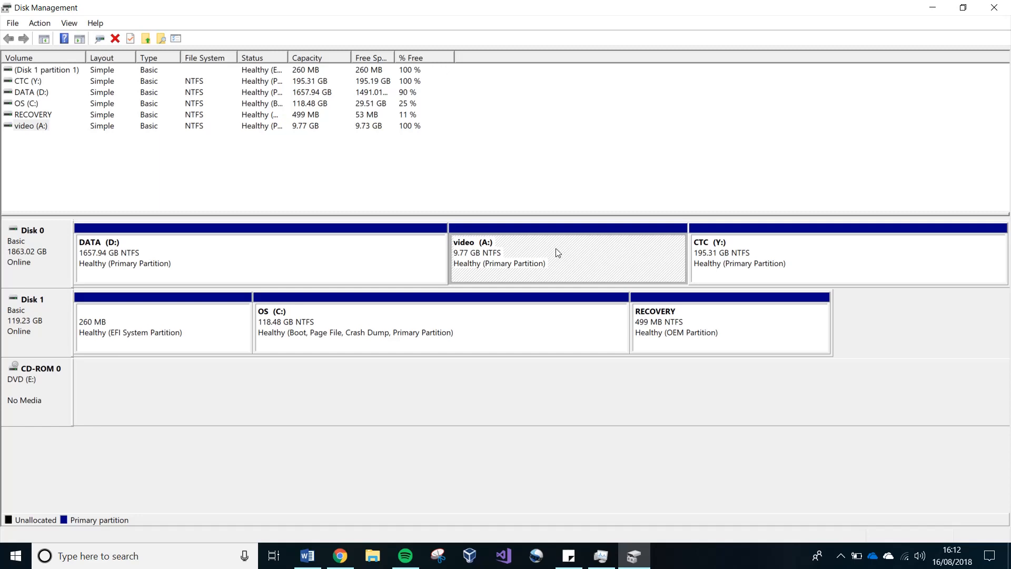
right_click(556, 252)
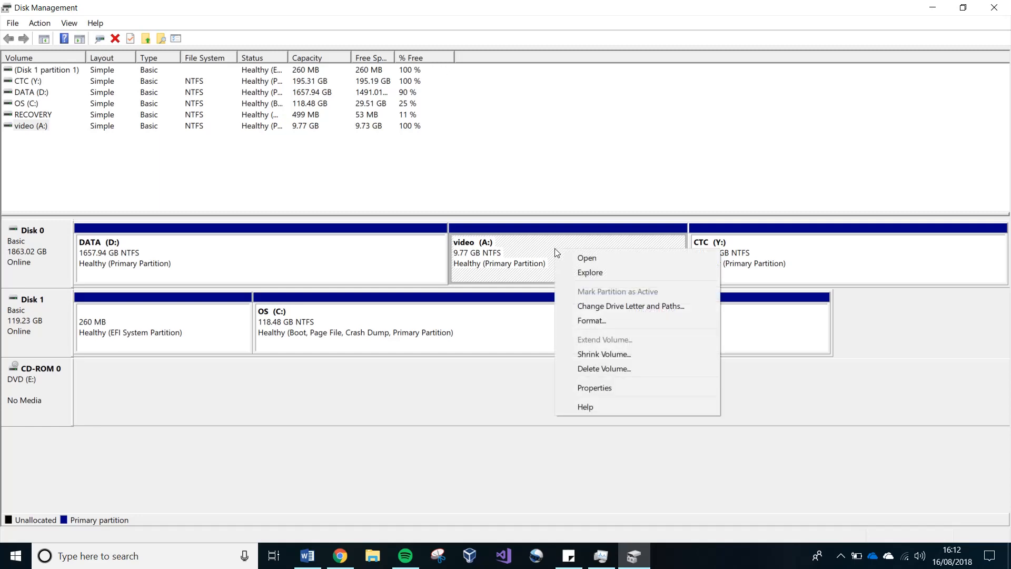
click(595, 368)
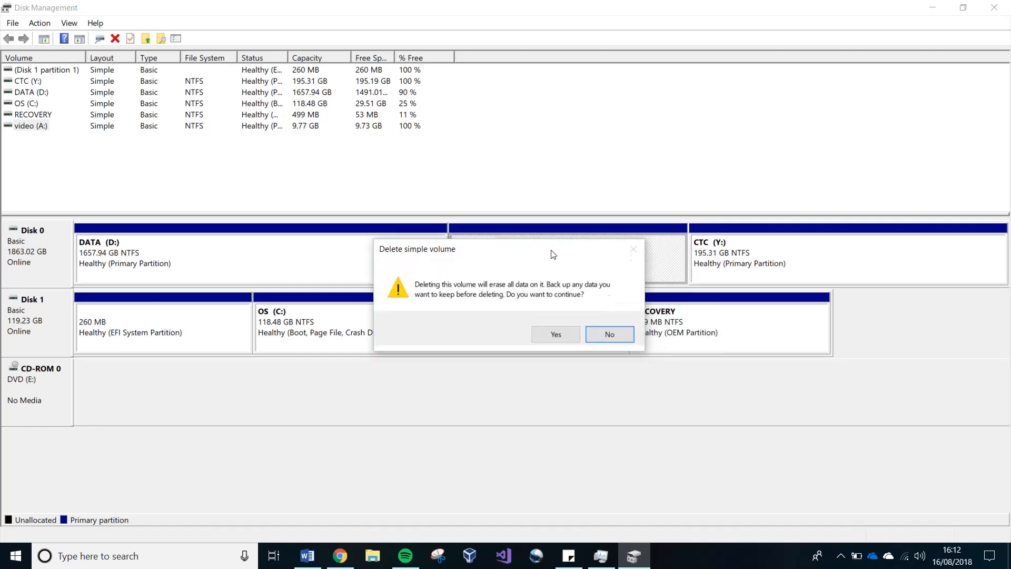
drag(553, 254, 553, 211)
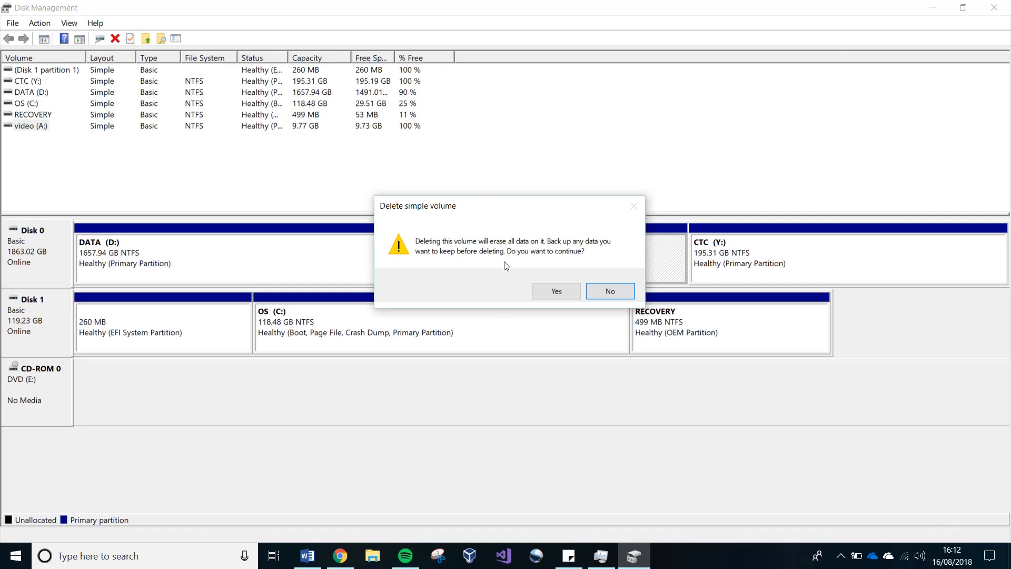
click(560, 291)
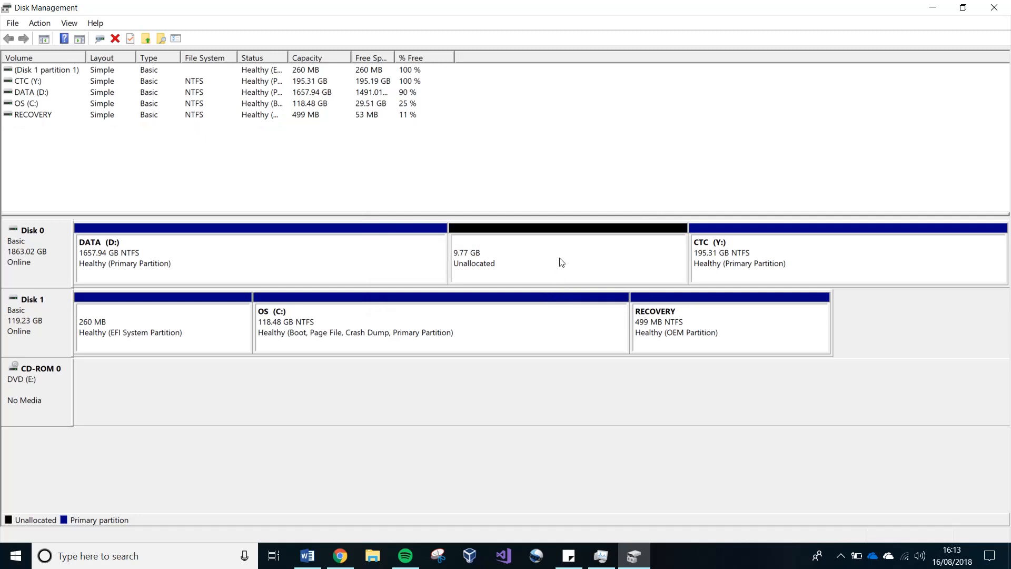
Extend the DATA (D:) volume with the 10000 MB of unallocated space on Disk 0.
click(423, 250)
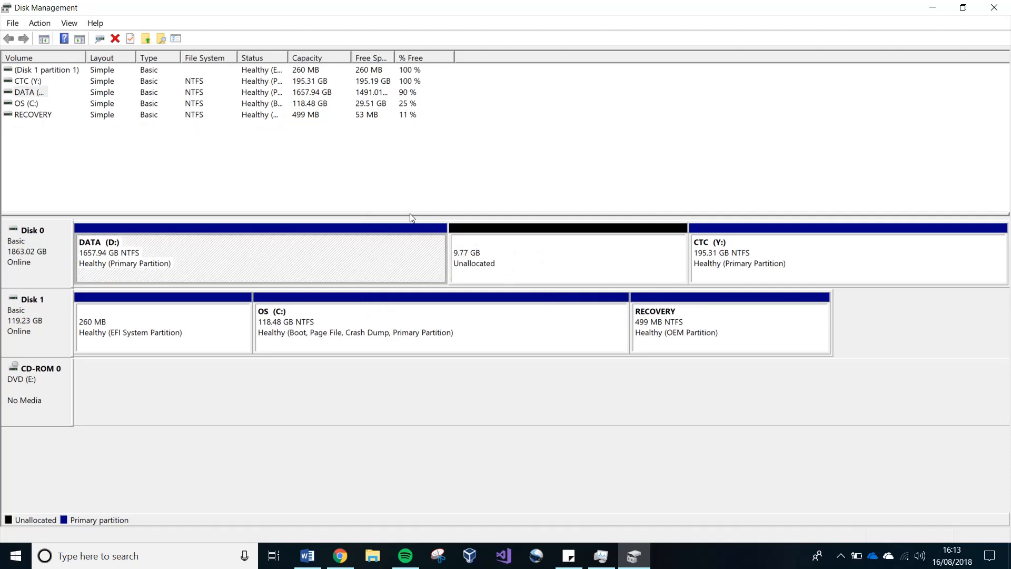
right_click(364, 253)
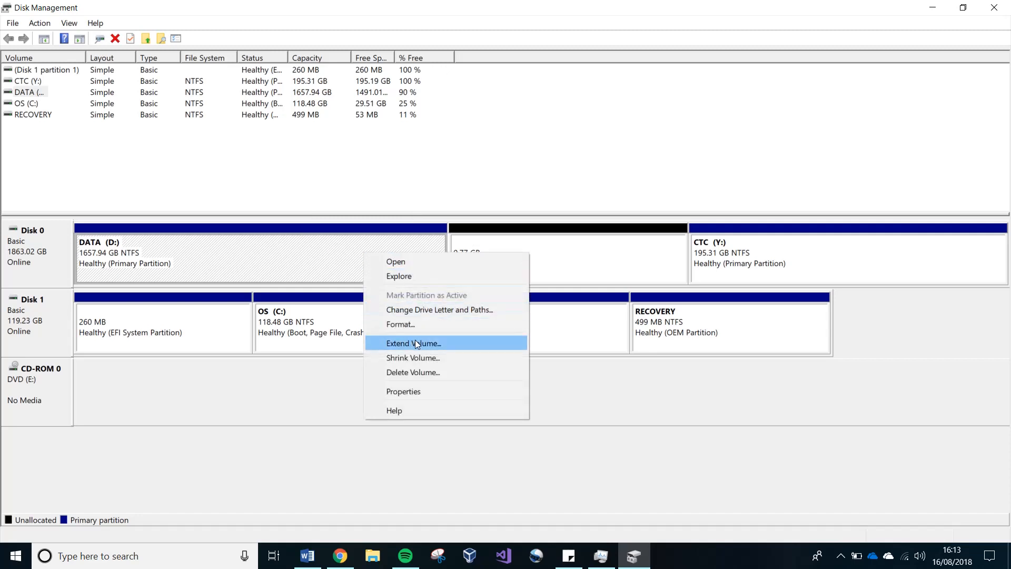
click(452, 343)
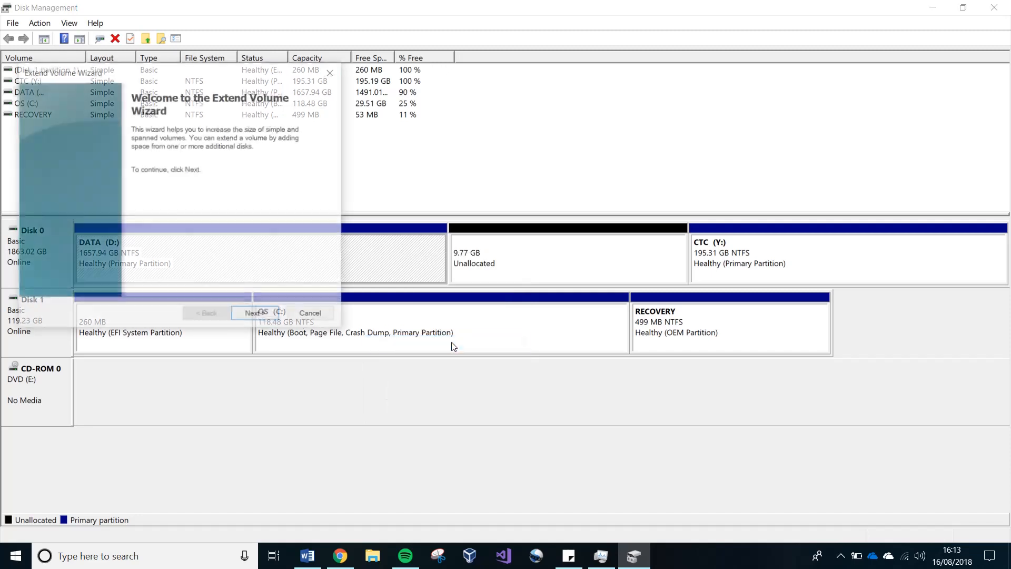
drag(228, 79, 538, 133)
click(568, 370)
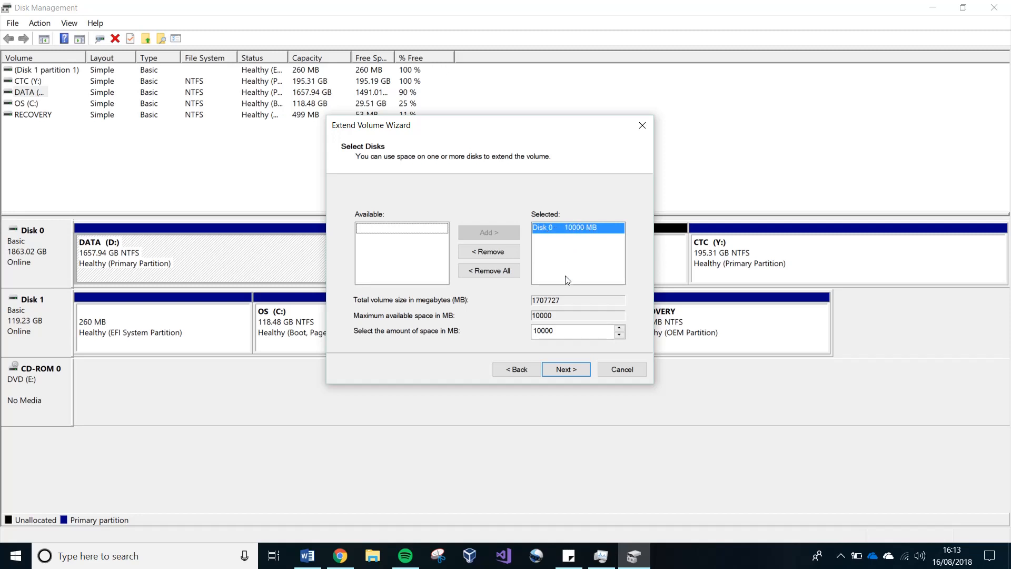
click(567, 370)
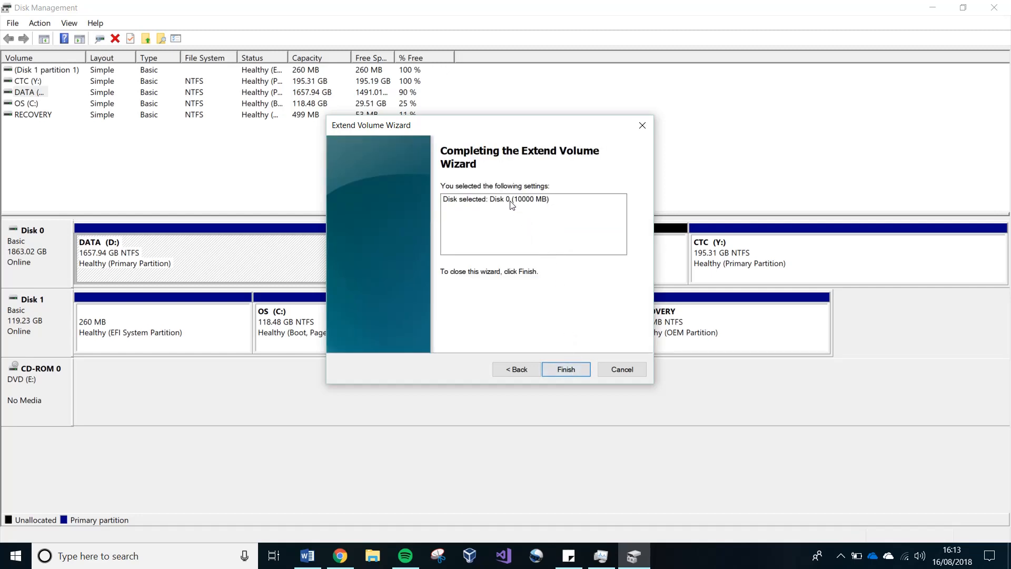
click(562, 369)
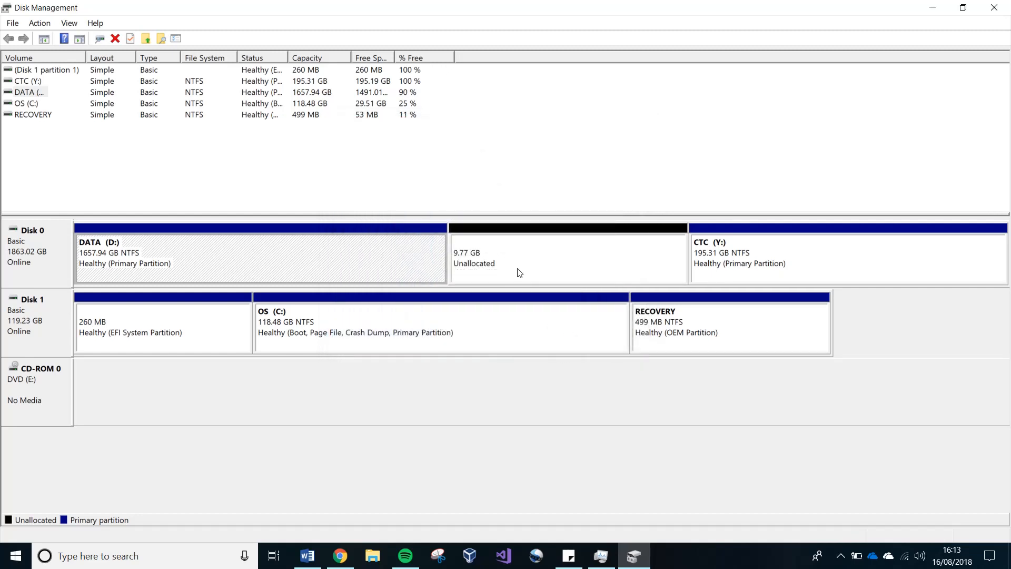